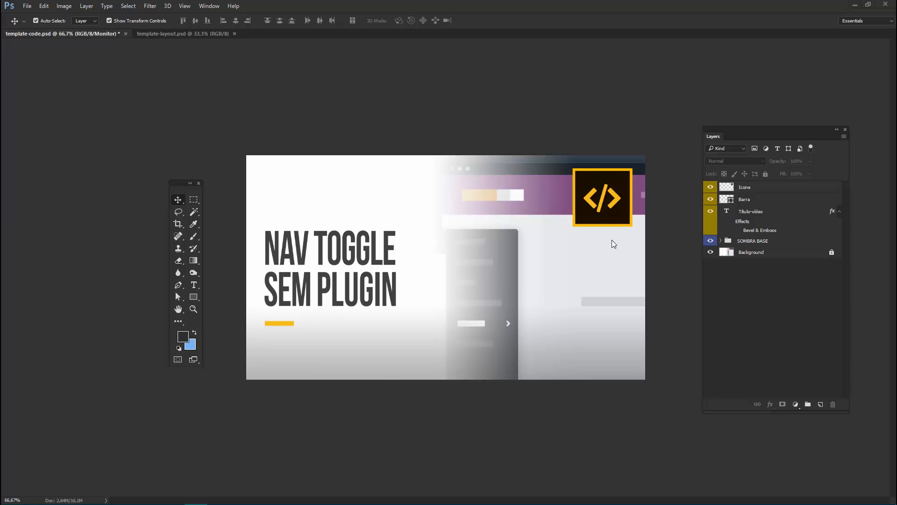
Show the rulers on template-code.psd and set their units to pixels.
key(ctrl+r)
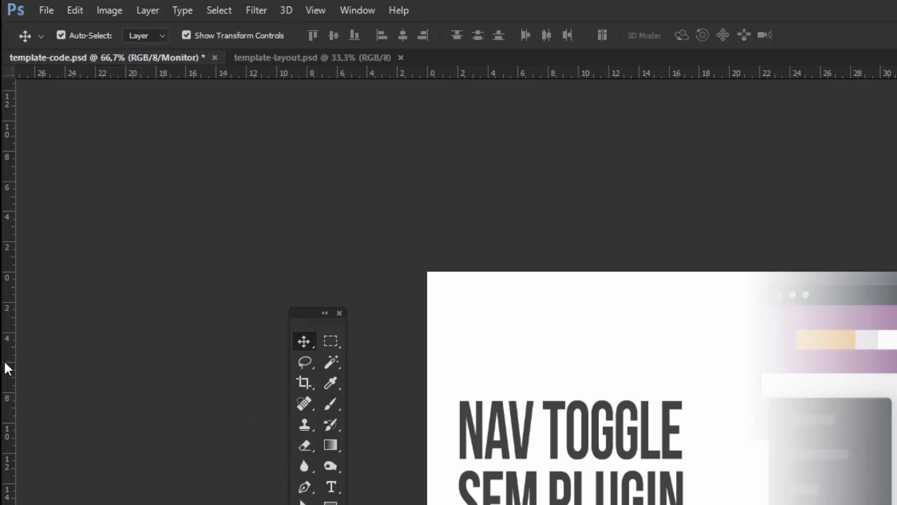
right_click(6, 318)
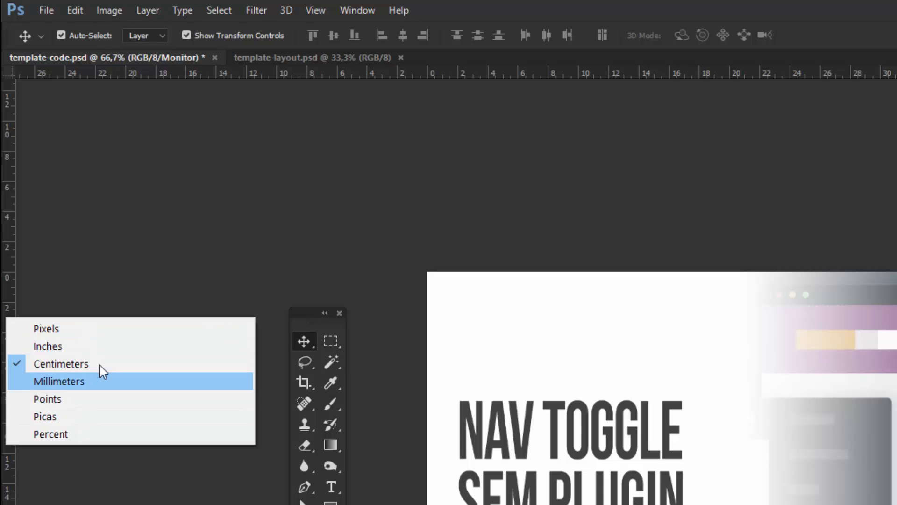
click(108, 329)
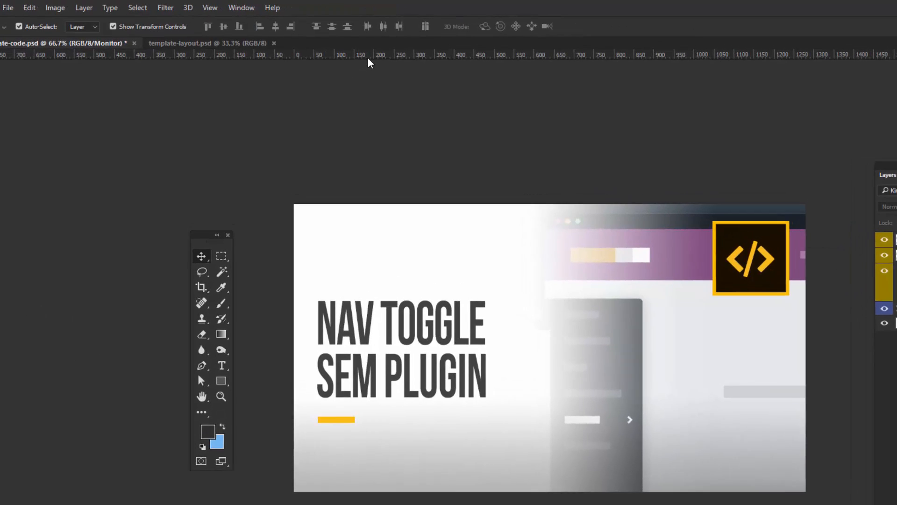
Place guides along the code icon's upper and right edges, the title's left edge and the yellow bar's lower edge.
drag(603, 74, 842, 248)
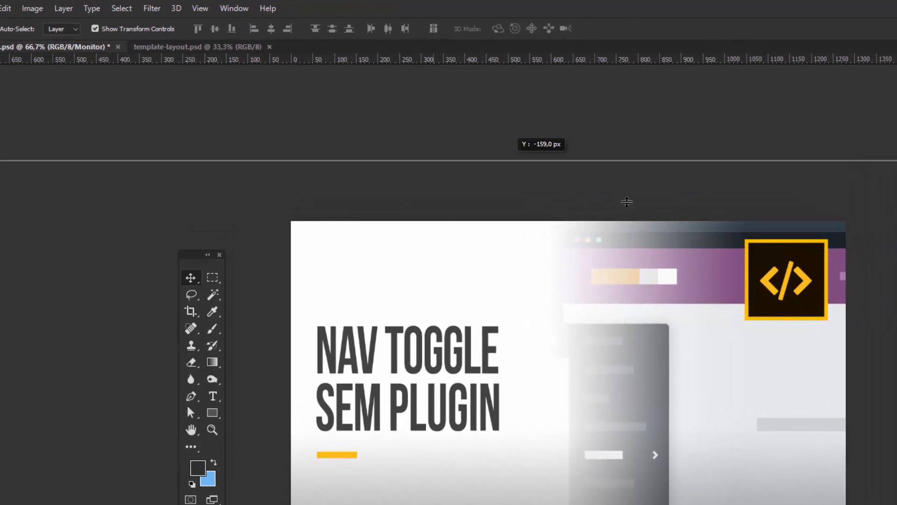
drag(626, 202, 759, 239)
drag(5, 361, 337, 361)
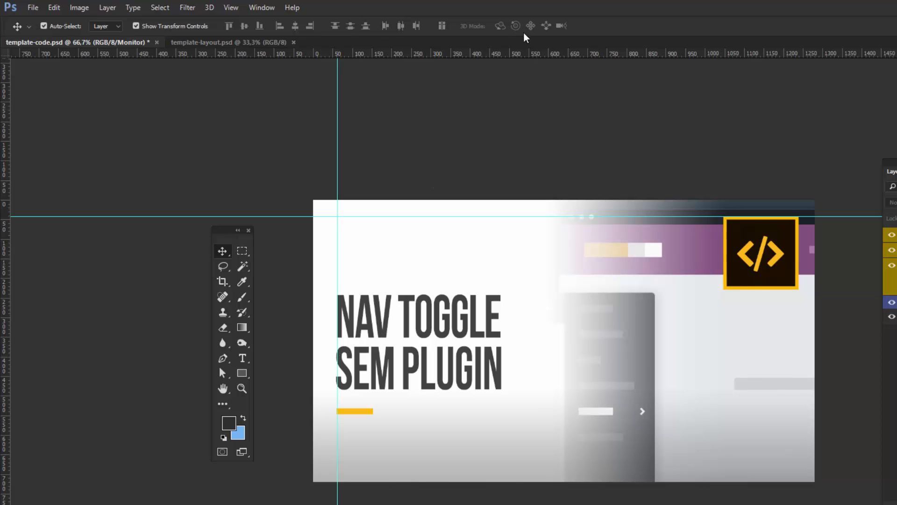
drag(530, 54, 366, 414)
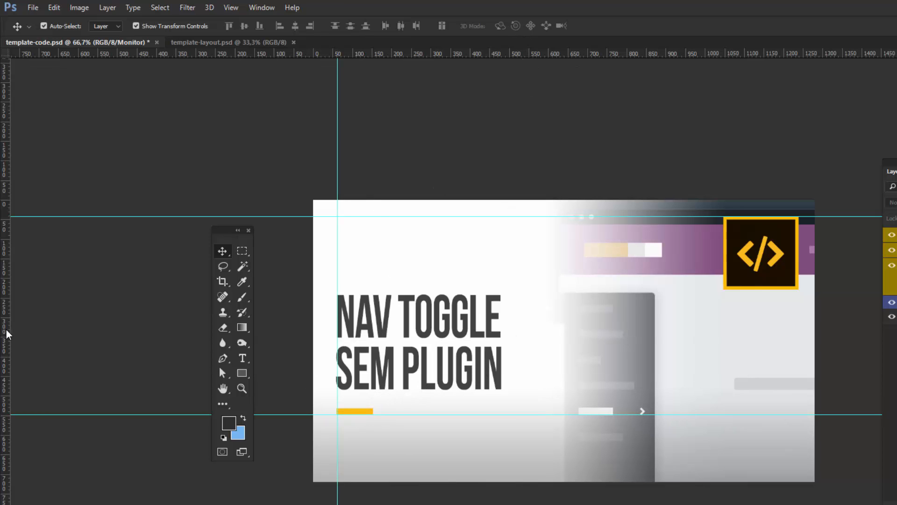
drag(7, 334, 800, 306)
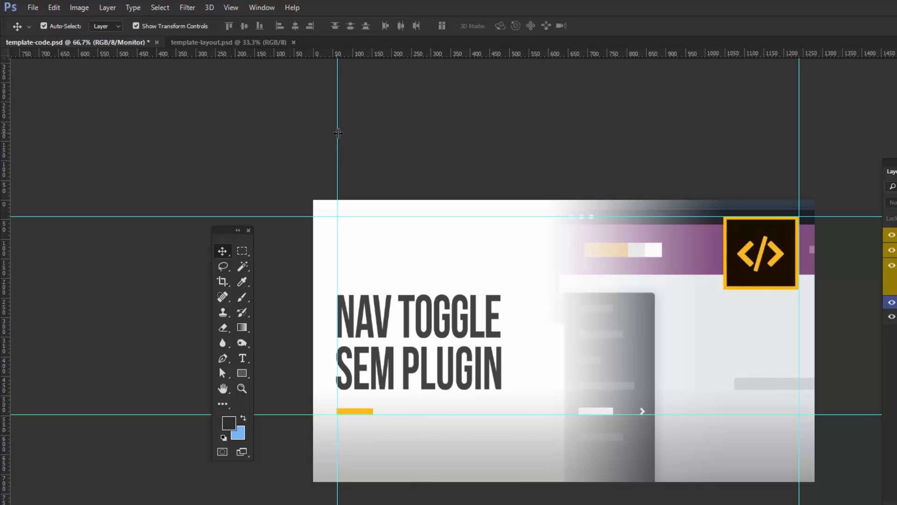
Remove all four manually placed guides from template-code.psd.
drag(337, 135, 221, 122)
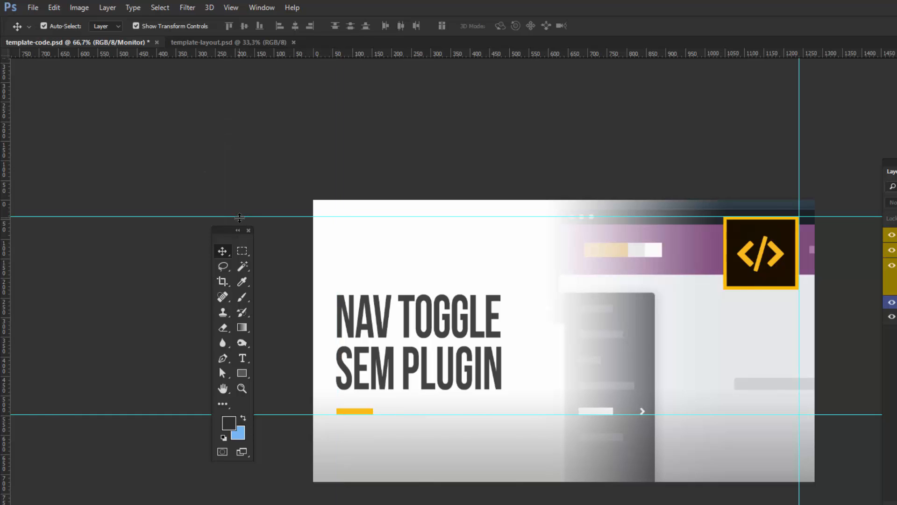
drag(241, 216, 303, 53)
drag(799, 190, 11, 199)
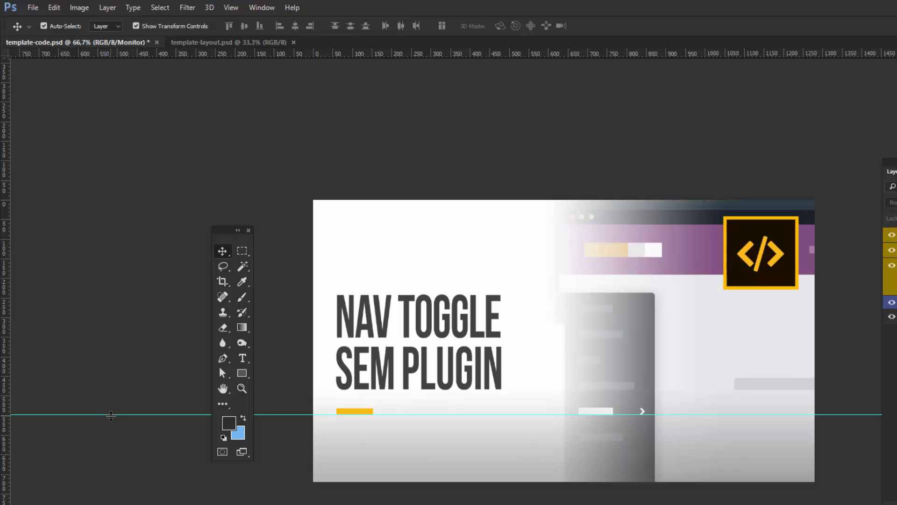
drag(108, 414, 122, 379)
Switch to template-layout.psd and start a new guide layout from the Default preset.
click(227, 42)
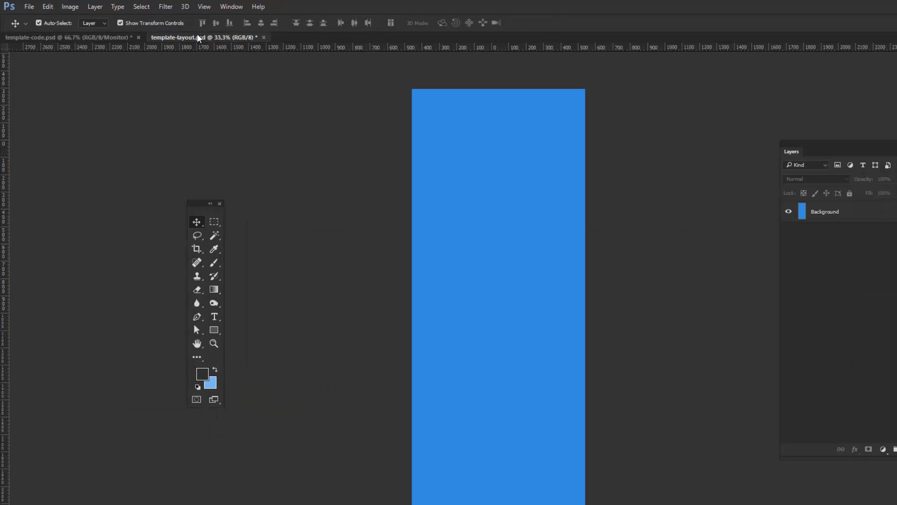
click(204, 7)
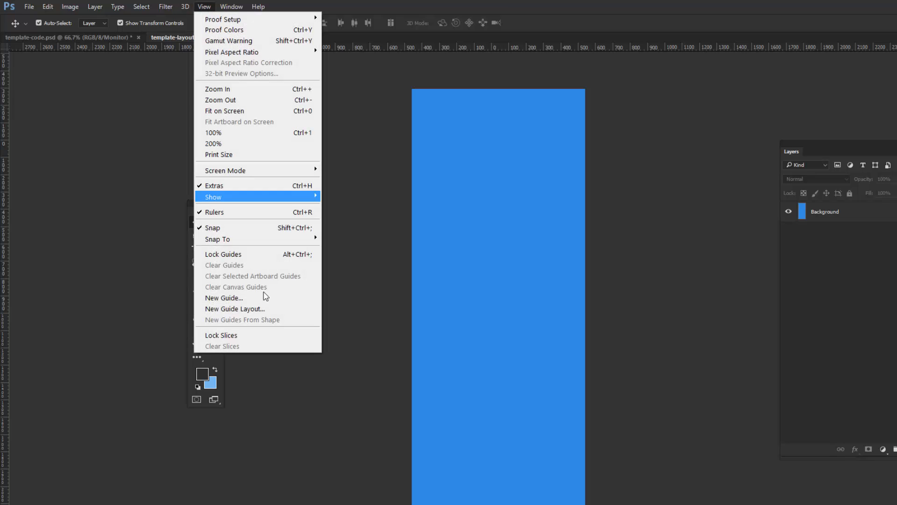
click(271, 310)
drag(648, 369, 767, 334)
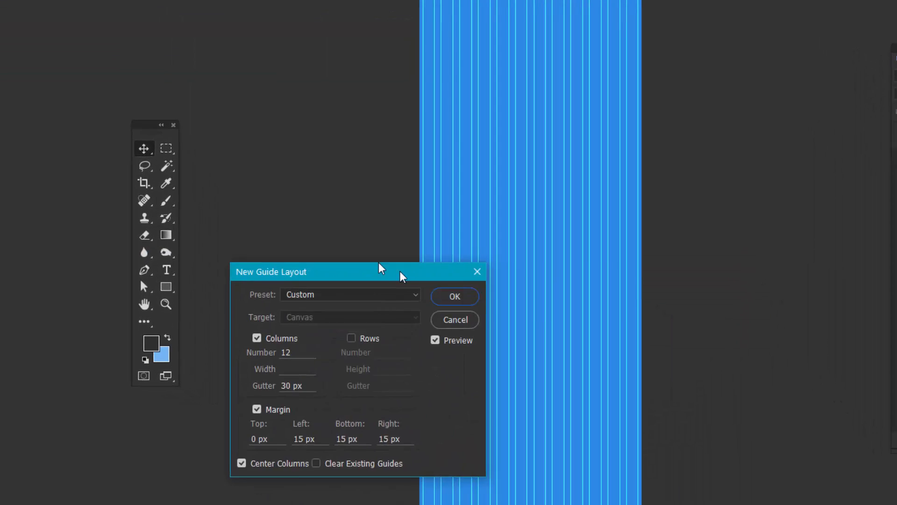
drag(767, 279, 785, 227)
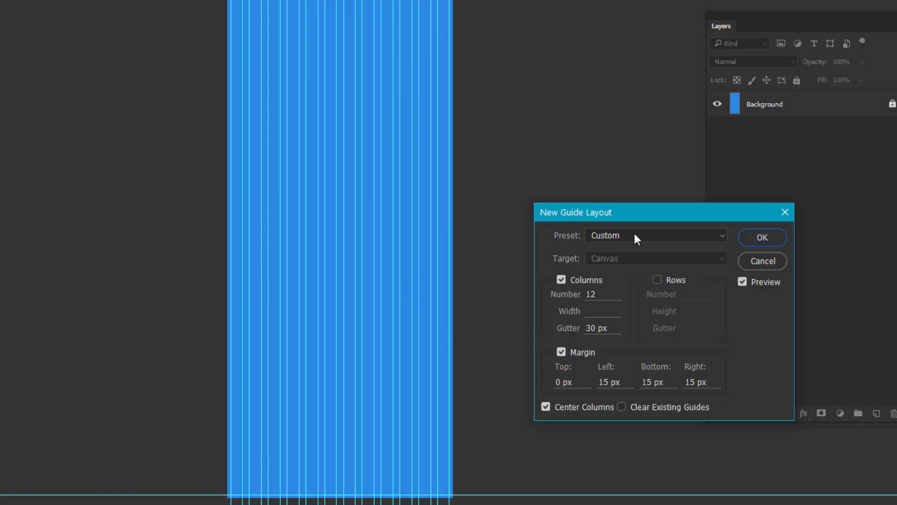
click(633, 234)
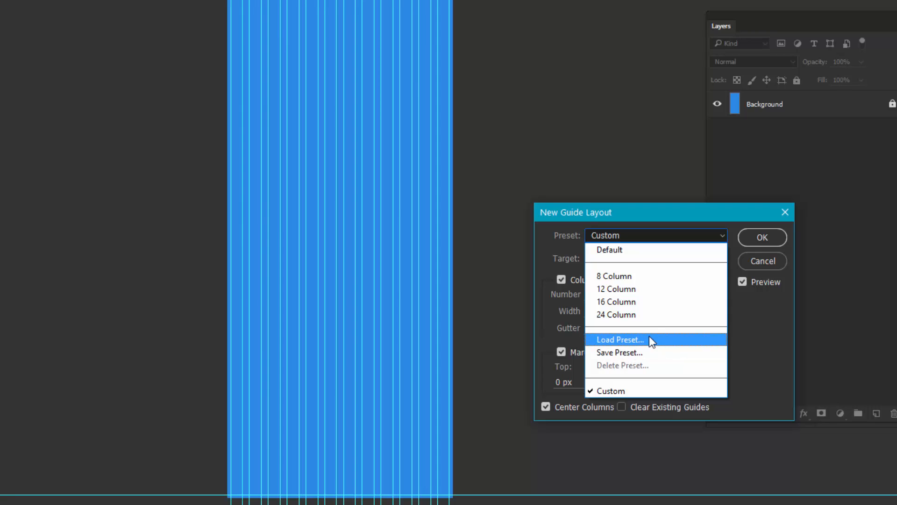
click(622, 250)
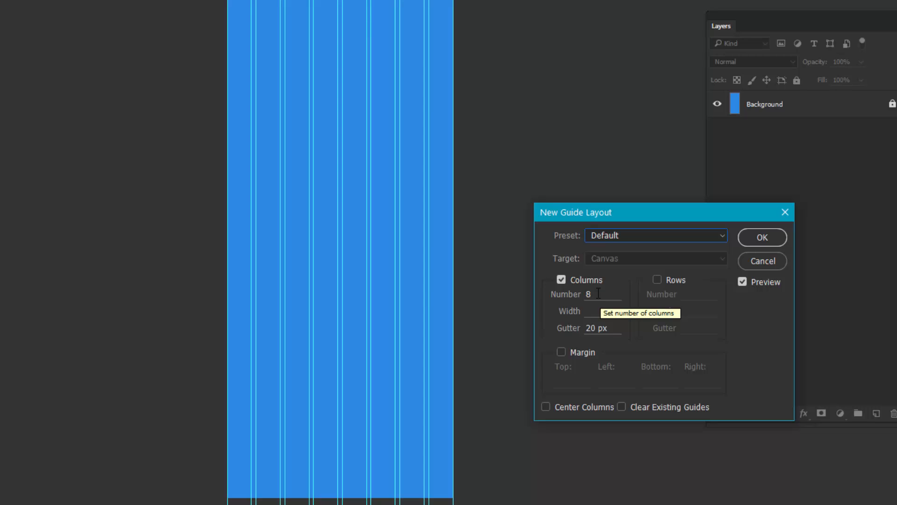
Enable rows in the guide layout and set it to 10 columns and 10 rows.
click(657, 280)
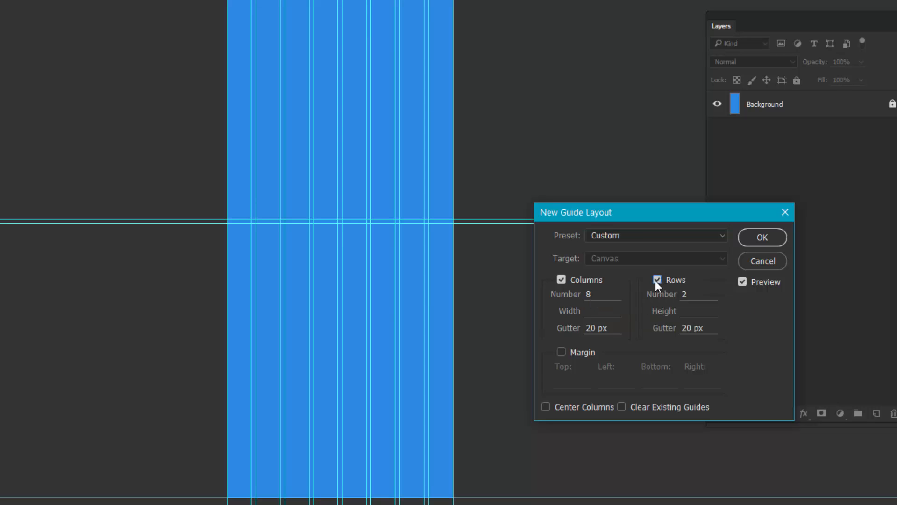
click(656, 280)
double_click(600, 294)
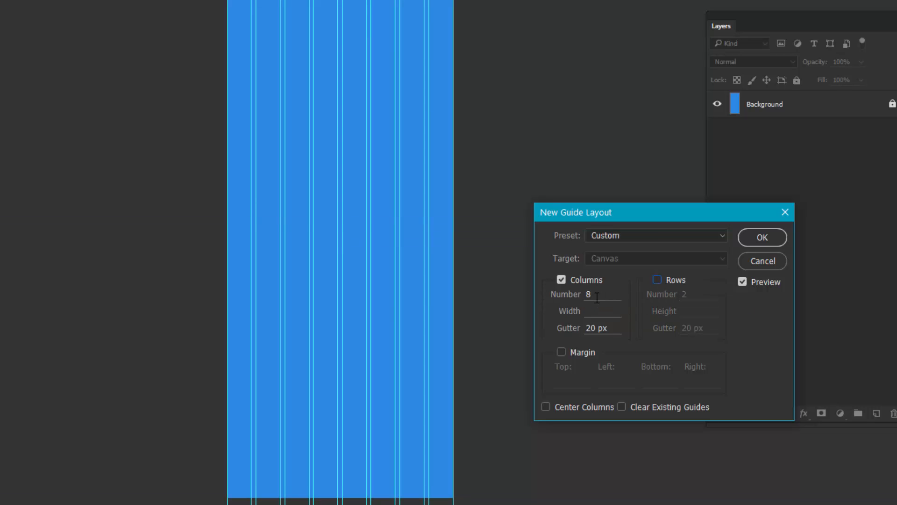
text(10)
click(663, 283)
double_click(684, 294)
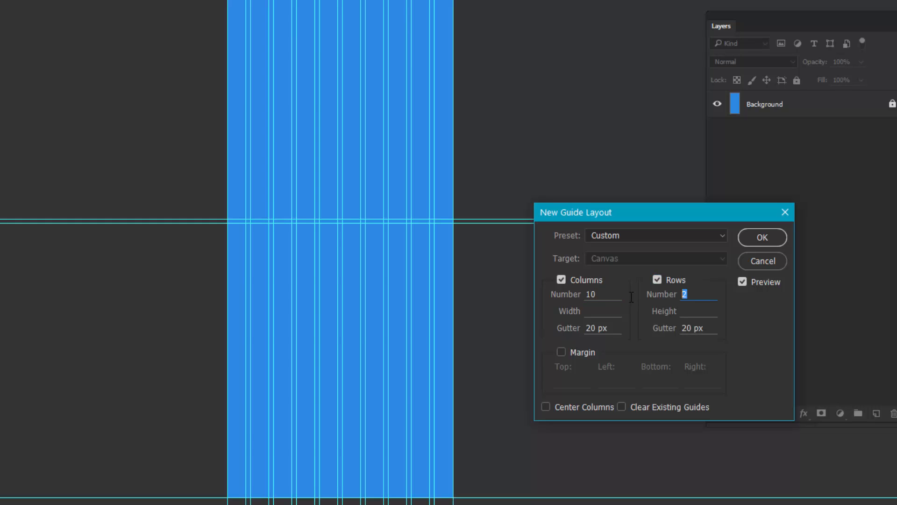
text(10)
Set the column gutter to 20 px.
click(570, 326)
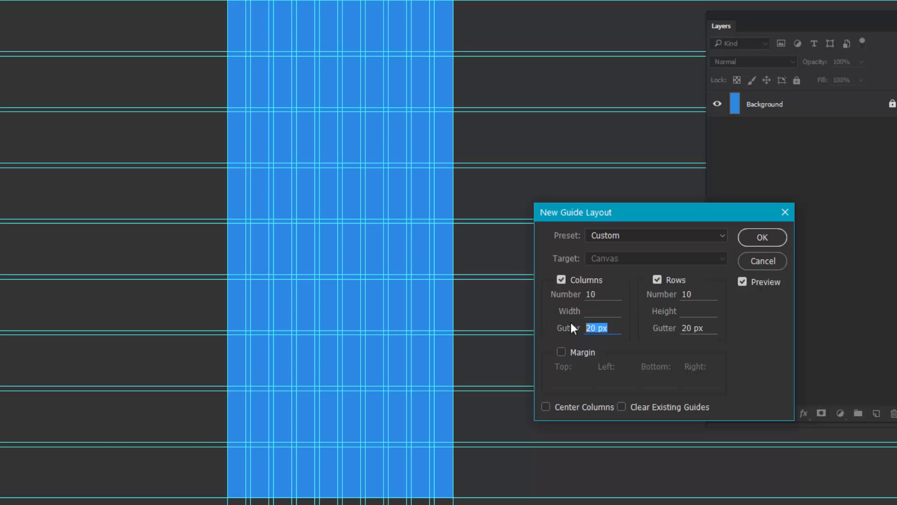
text(20)
click(603, 296)
click(561, 325)
click(662, 325)
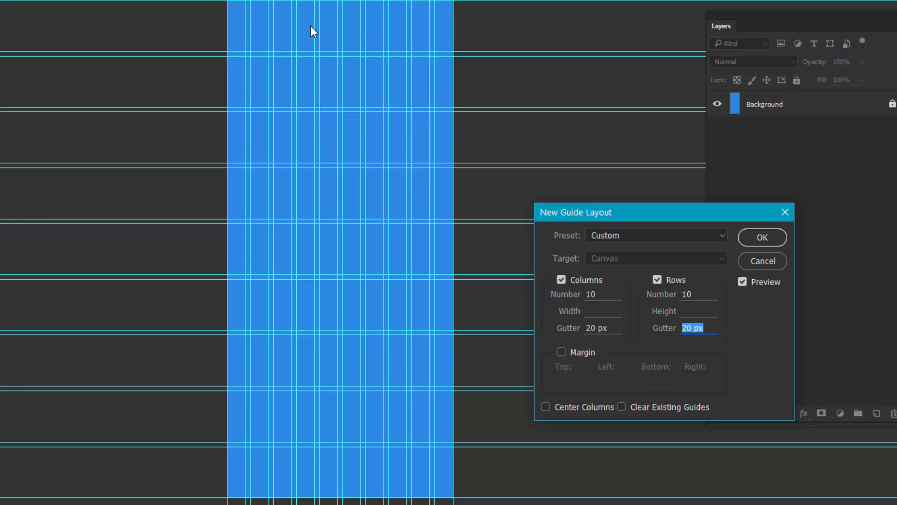
Enable the layout margins with 40 px top, 5 px left, 10 px bottom and 40 px right.
click(580, 352)
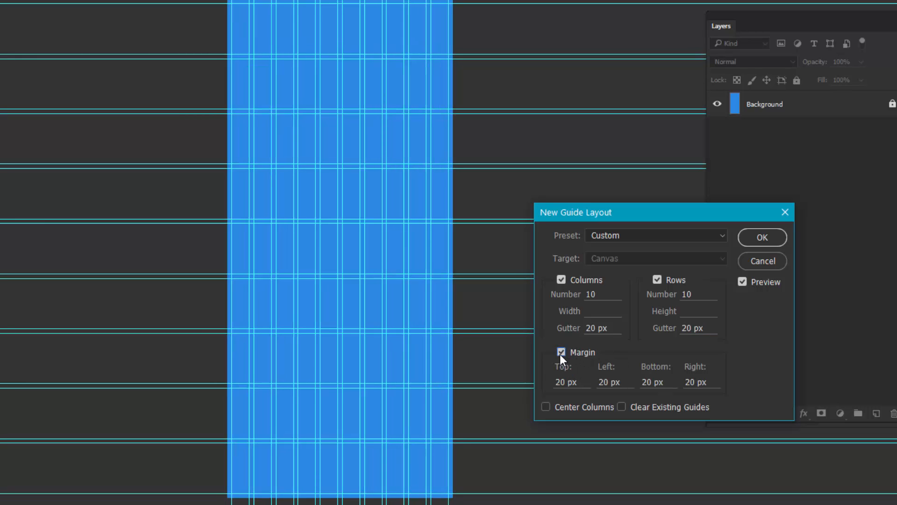
click(561, 353)
click(560, 354)
key(Tab)
text(40)
click(701, 382)
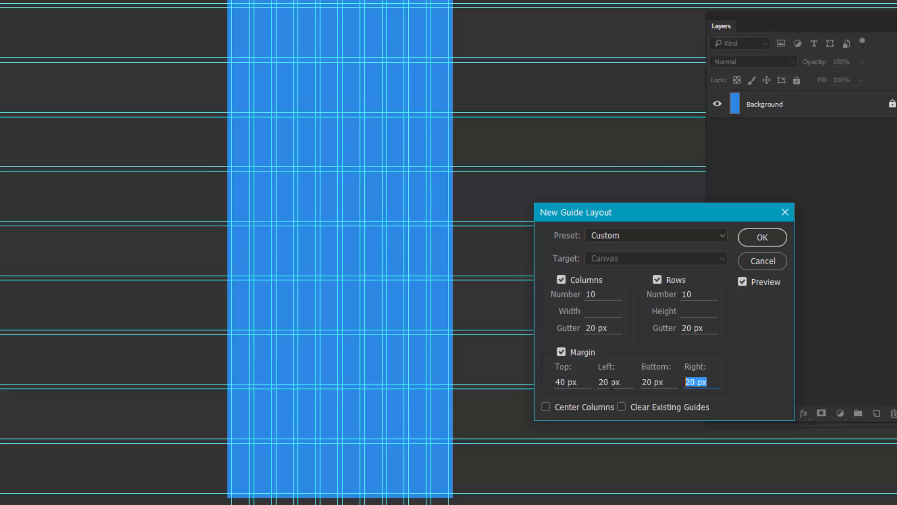
text(40)
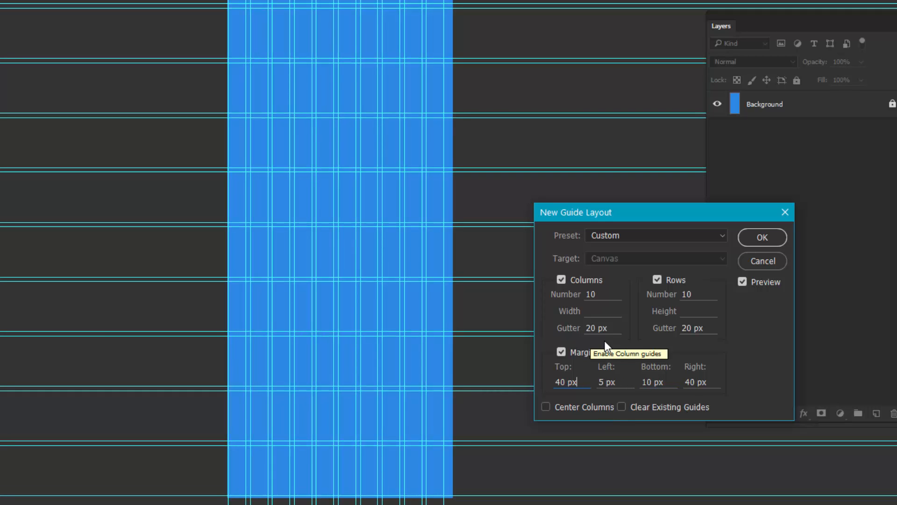
Set the guide layout to 12 columns with a 30 px gutter.
double_click(603, 295)
text(12)
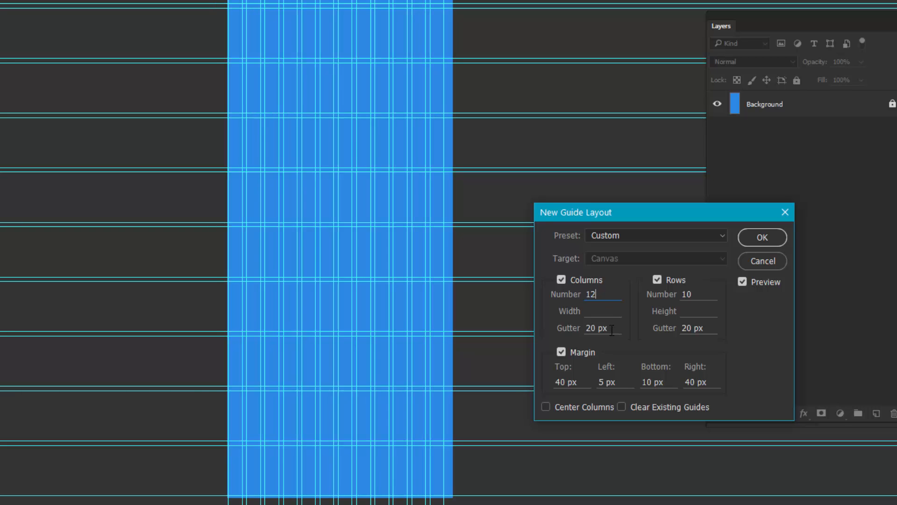
drag(608, 327, 584, 327)
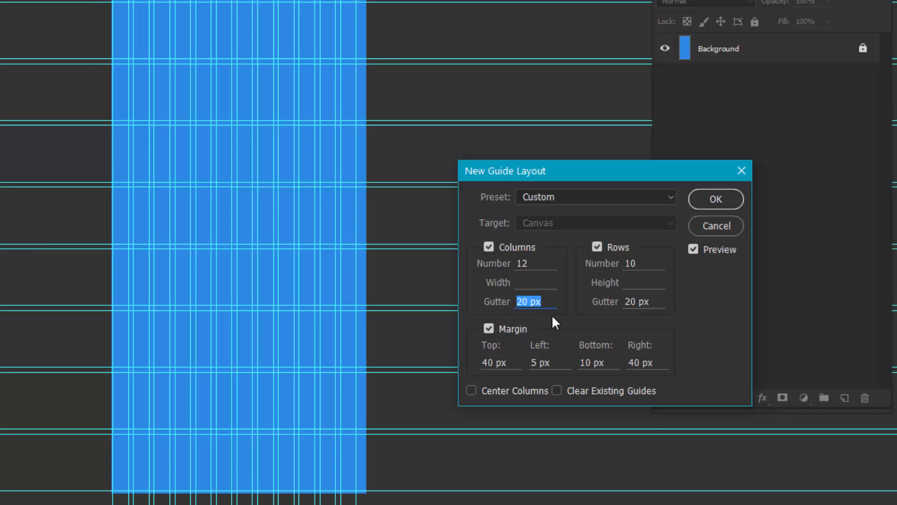
text(30)
click(538, 262)
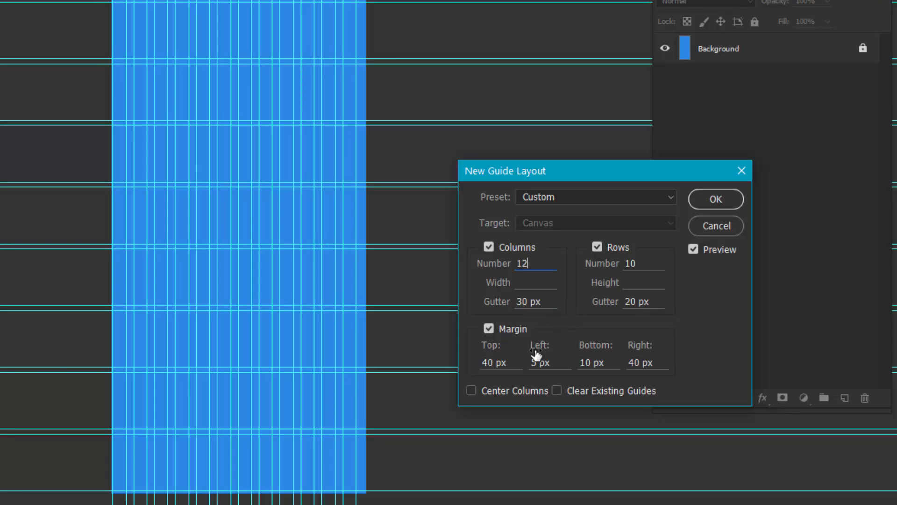
Set the top and bottom margins to 0 px and the left and right margins to 15 px.
drag(483, 362, 560, 367)
text(0)
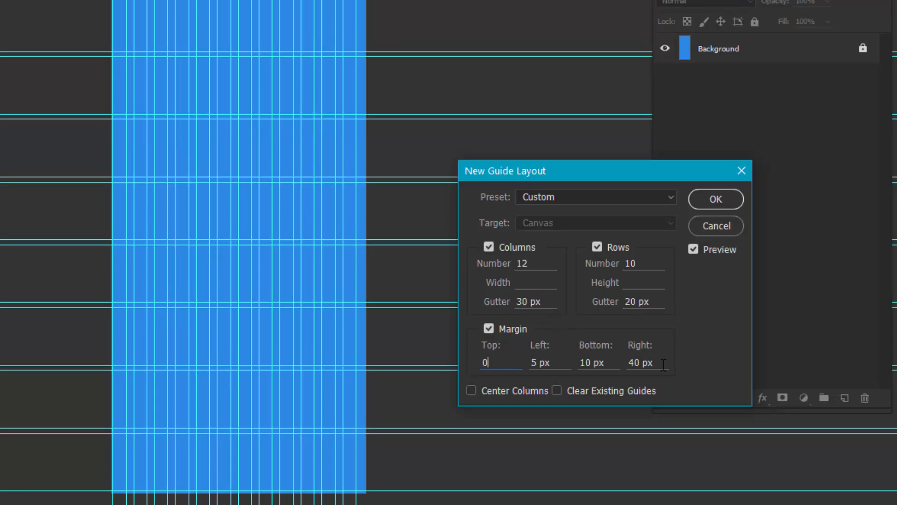
click(666, 363)
drag(638, 363, 530, 364)
text(0)
text(15)
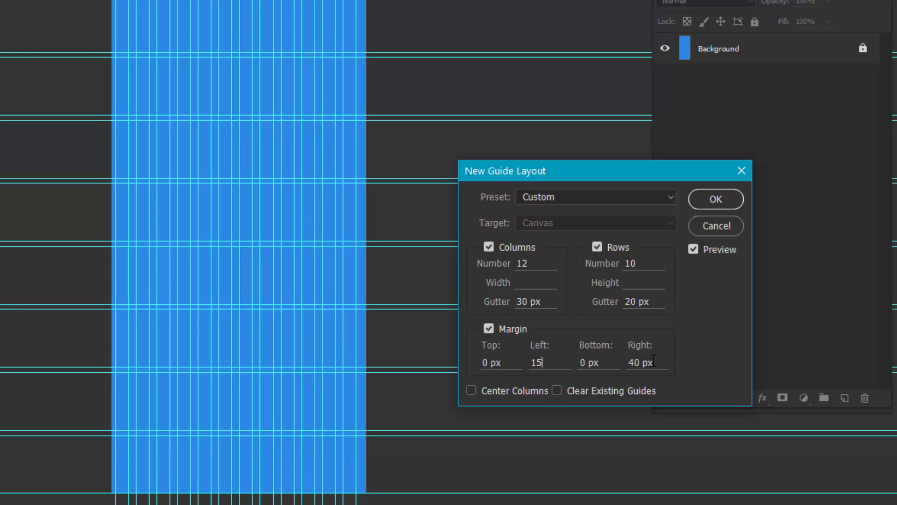
drag(654, 362, 614, 360)
text(15)
click(551, 362)
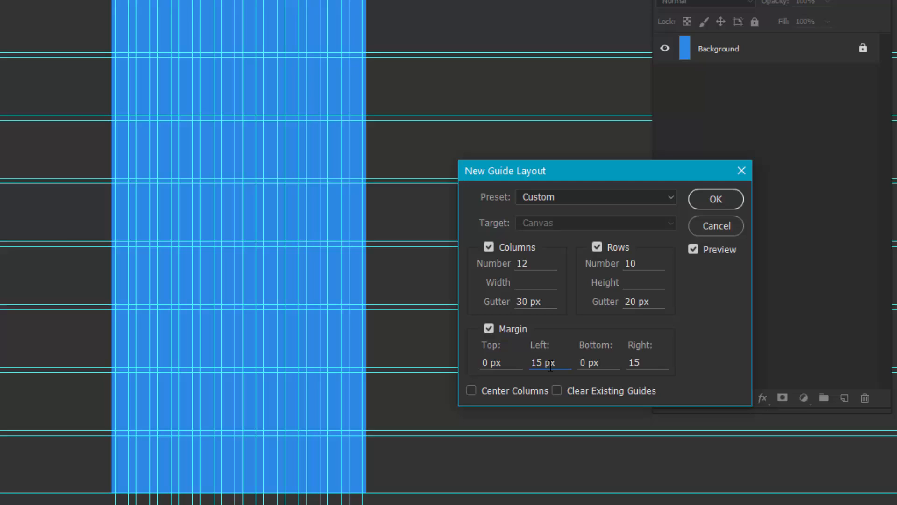
Enable centered columns and clearing of existing guides, compare the canvas with and without preview, and create the guide layout.
click(523, 397)
click(587, 398)
click(694, 251)
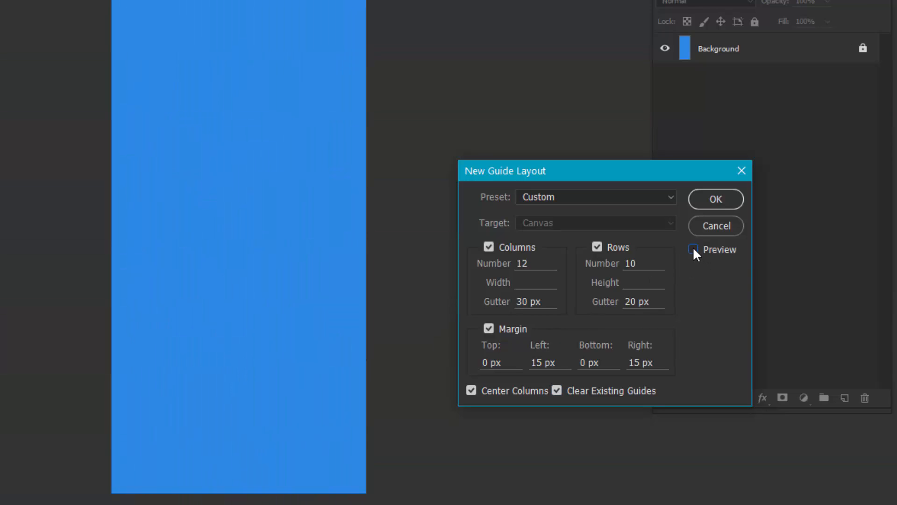
click(693, 249)
click(694, 250)
click(693, 250)
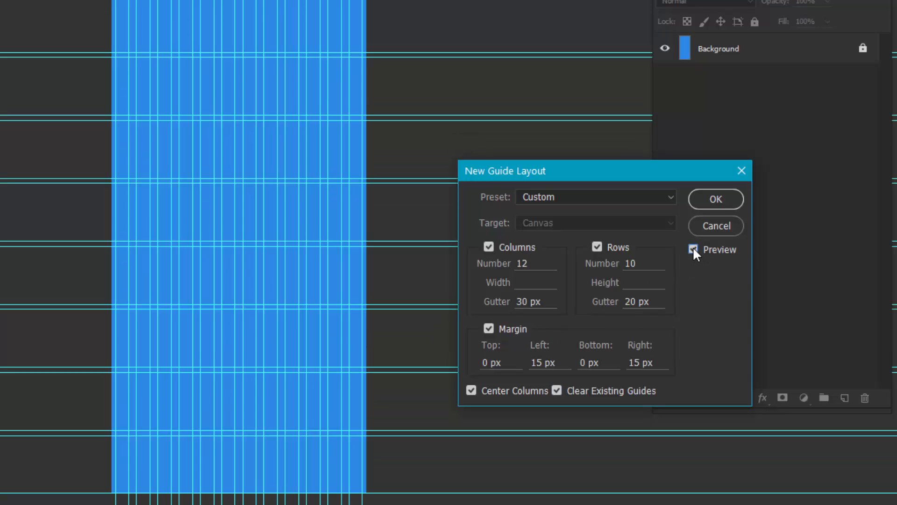
click(711, 196)
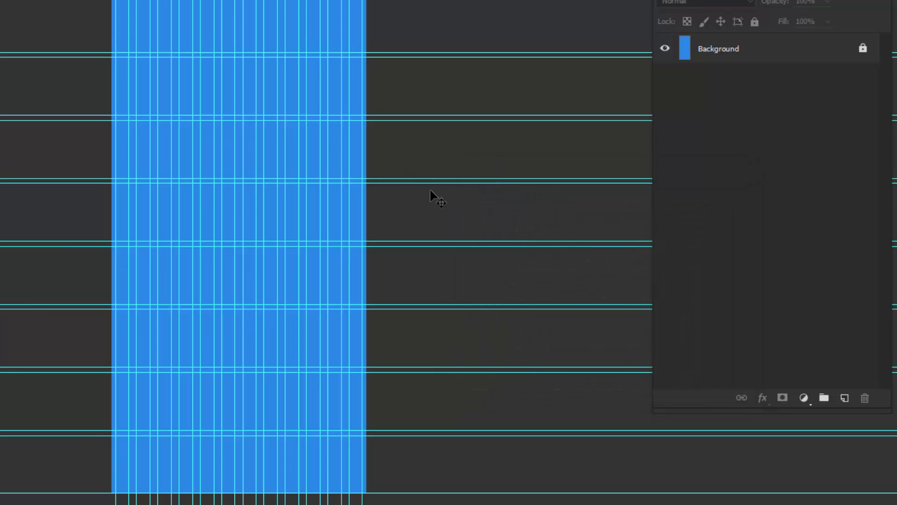
Examine the new guide grid up close at 100% and 200% zoom.
key(ctrl+plus)
key(ctrl+plus)
key(h)
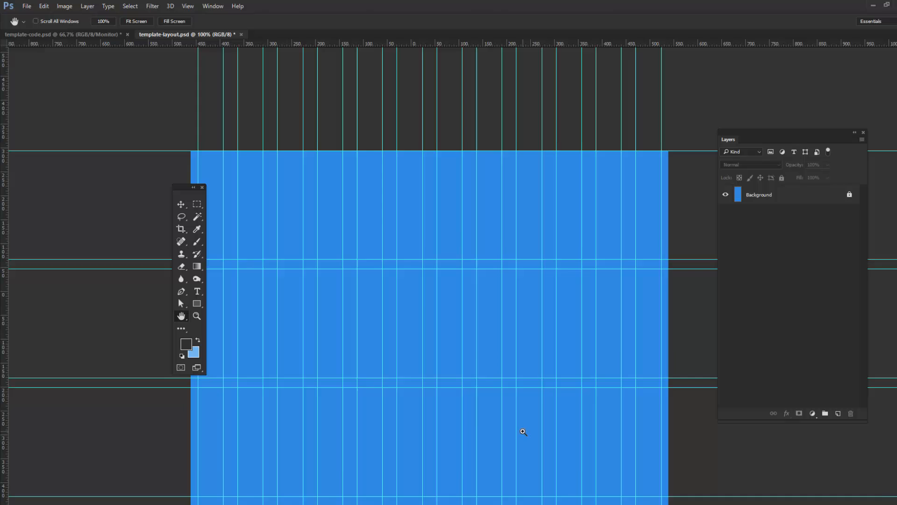
key(ctrl+plus)
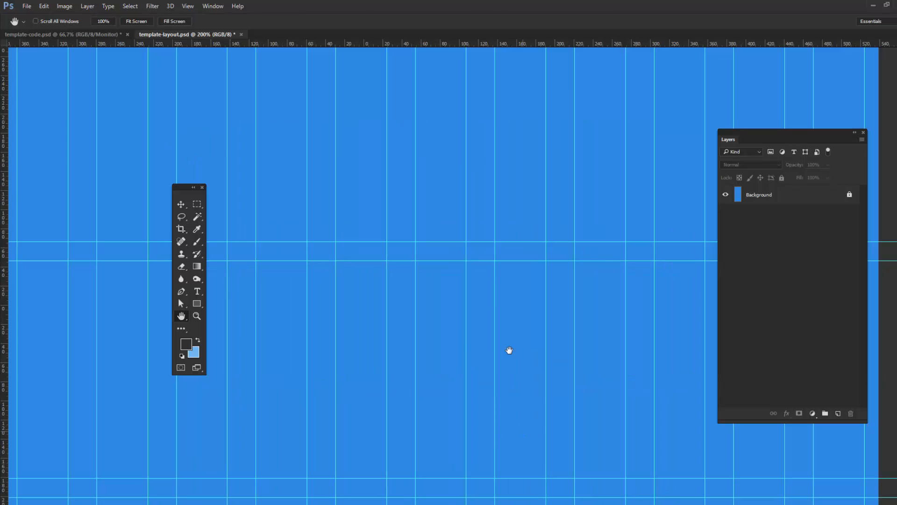
key(ctrl+minus)
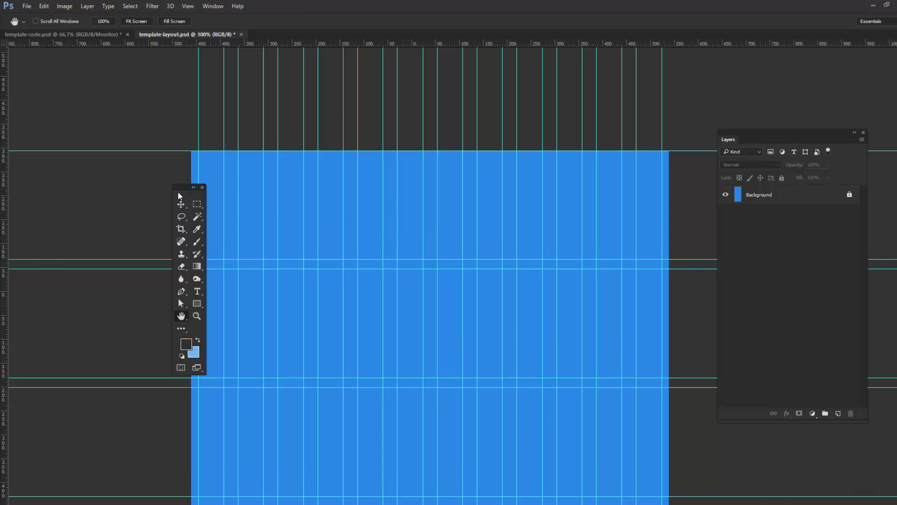
Shift the leftmost vertical guide slightly inward, undo that move, and lock the guides.
drag(178, 192, 32, 208)
click(35, 220)
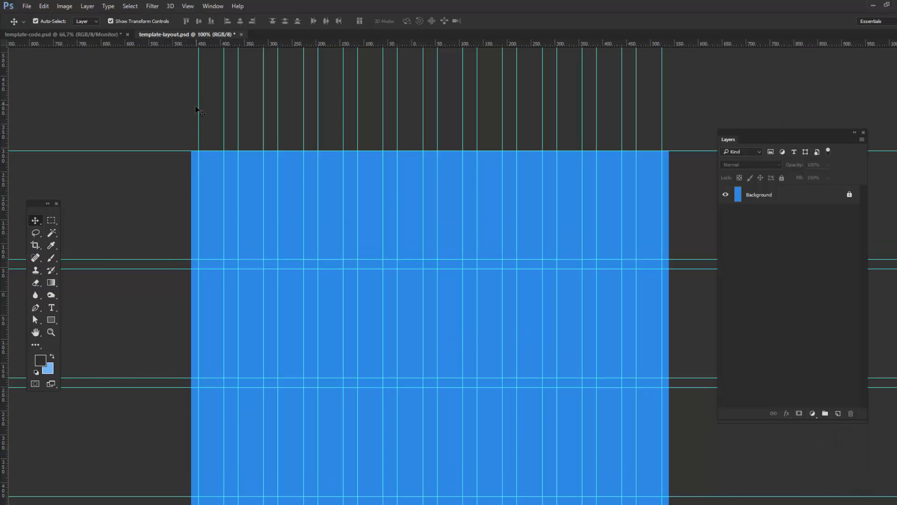
mouse_move(196, 110)
mouse_down()
mouse_move(229, 110)
mouse_move(205, 110)
mouse_up()
key(ctrl+z)
click(188, 6)
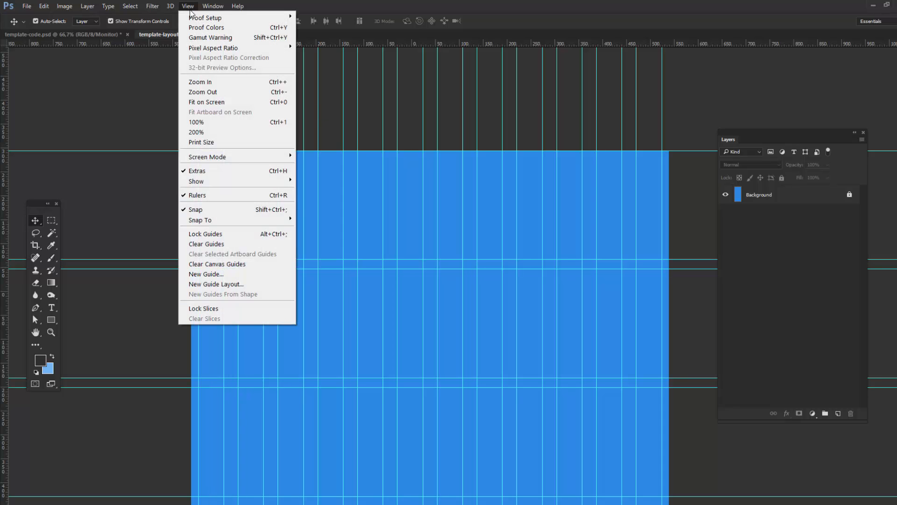
click(223, 235)
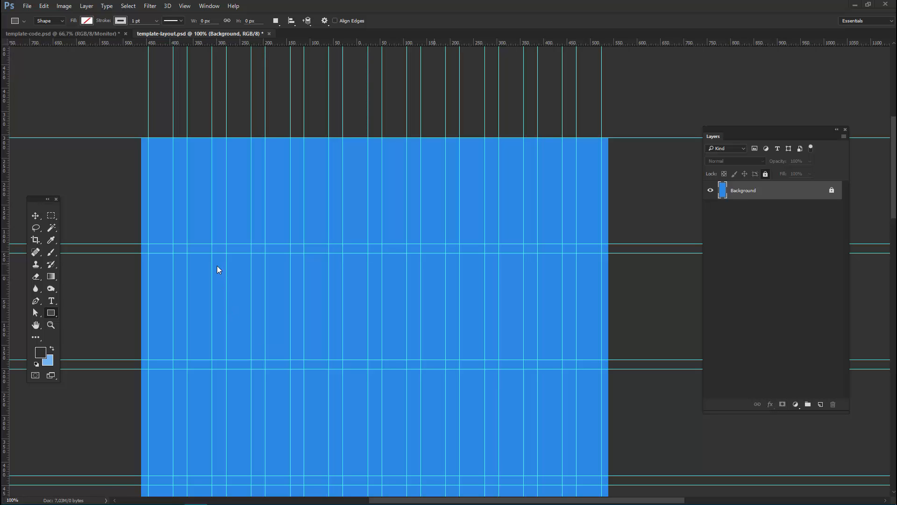
Draw a square shape of about 167 px aligned to the column and row guides and fill it with yellow.
mouse_move(212, 253)
mouse_down()
mouse_move(289, 299)
mouse_move(291, 331)
mouse_up()
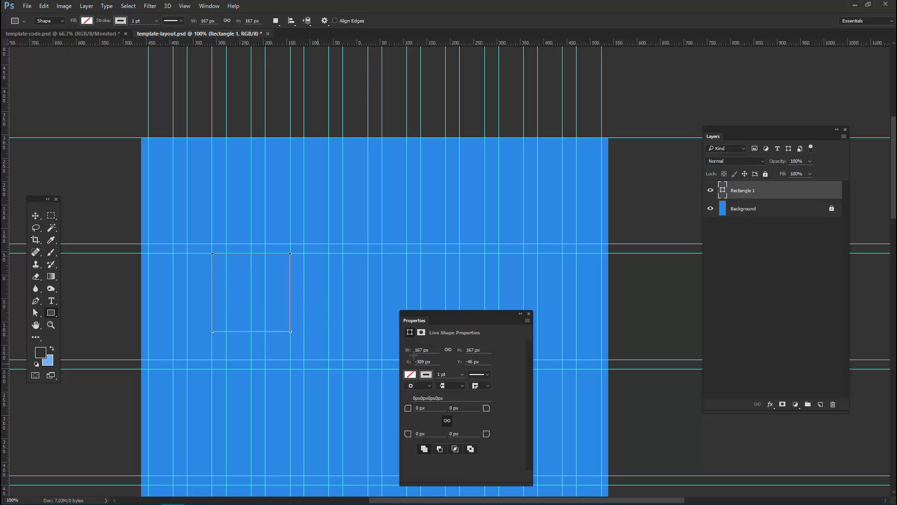
click(410, 374)
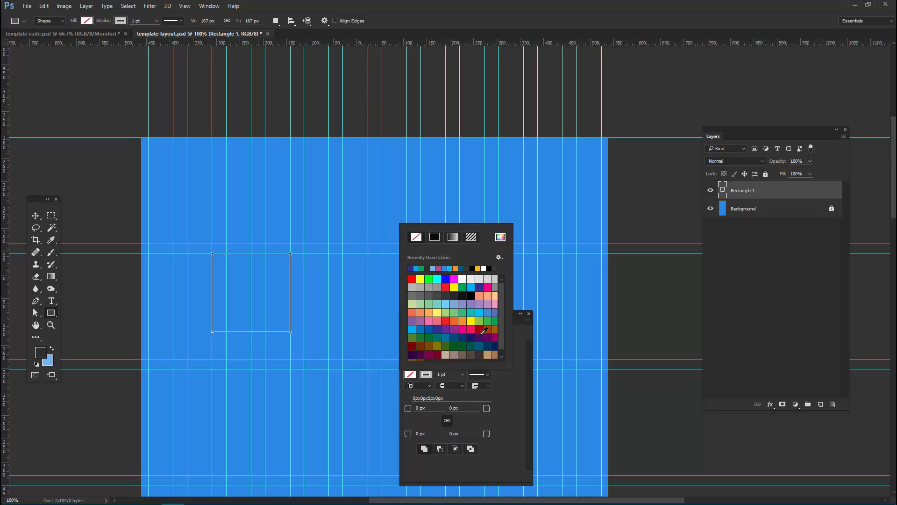
click(463, 320)
click(471, 320)
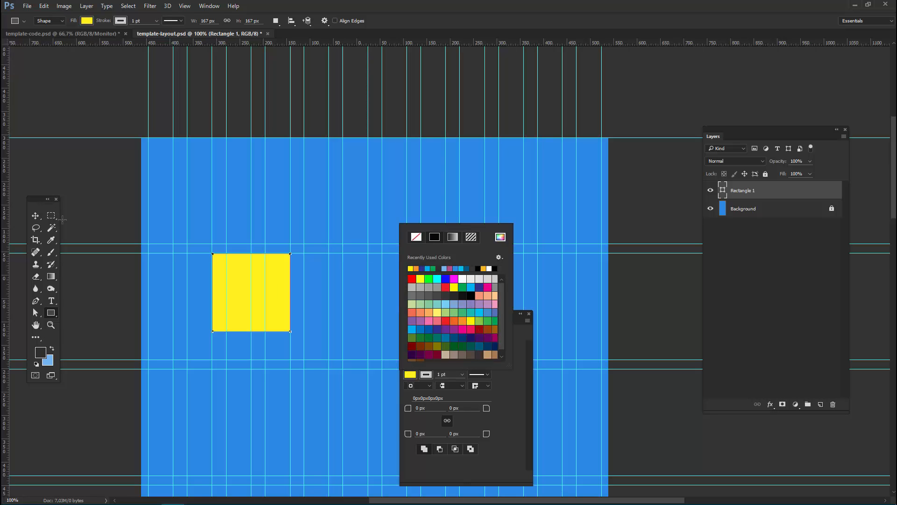
key(Escape)
key(v)
click(528, 313)
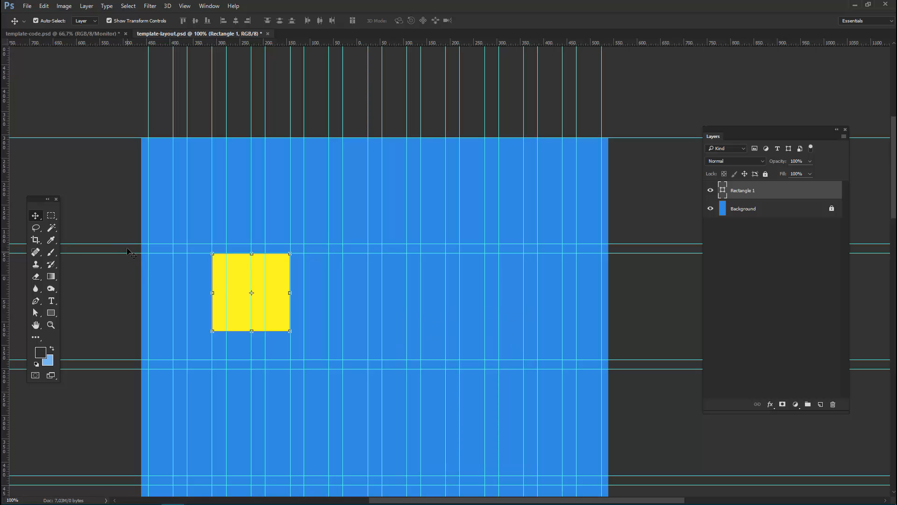
Try snapping a new horizontal guide to the yellow square's bottom edge and shifting a nearby column guide onto its neighbour.
drag(112, 44, 242, 331)
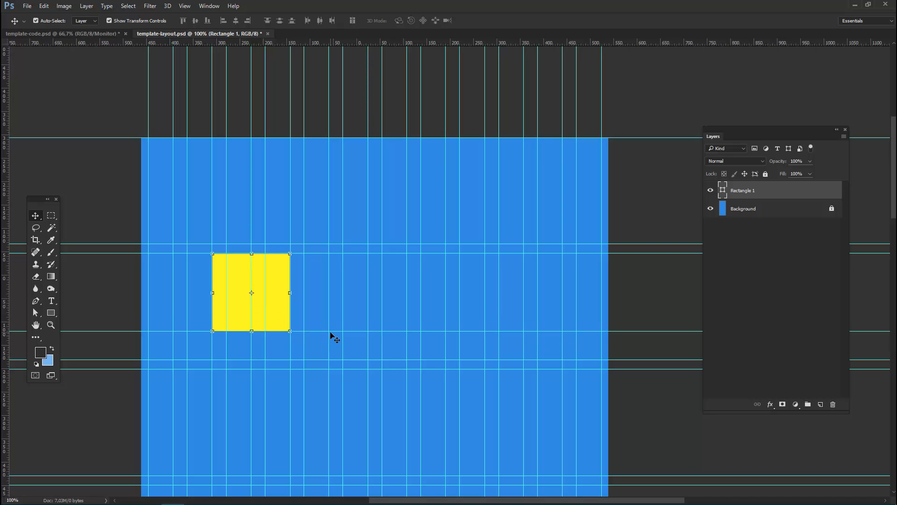
drag(327, 43, 343, 103)
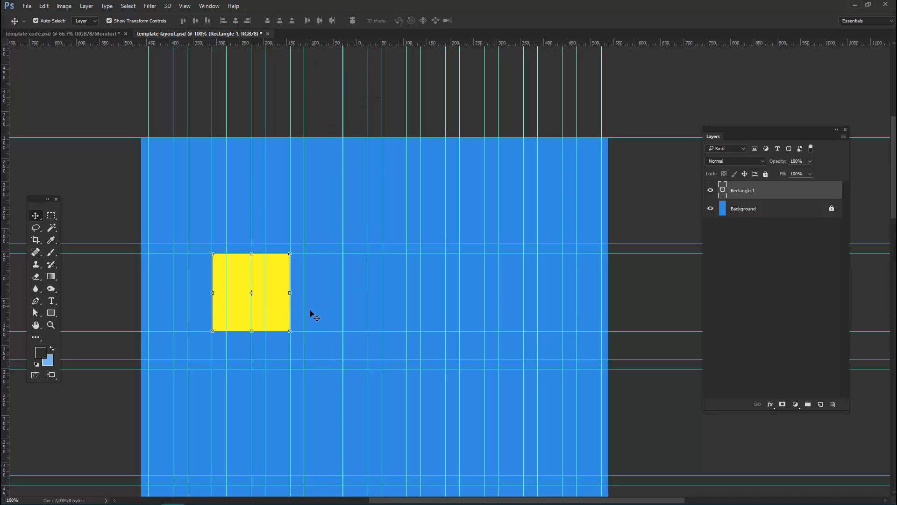
key(ctrl)
drag(305, 200, 311, 32)
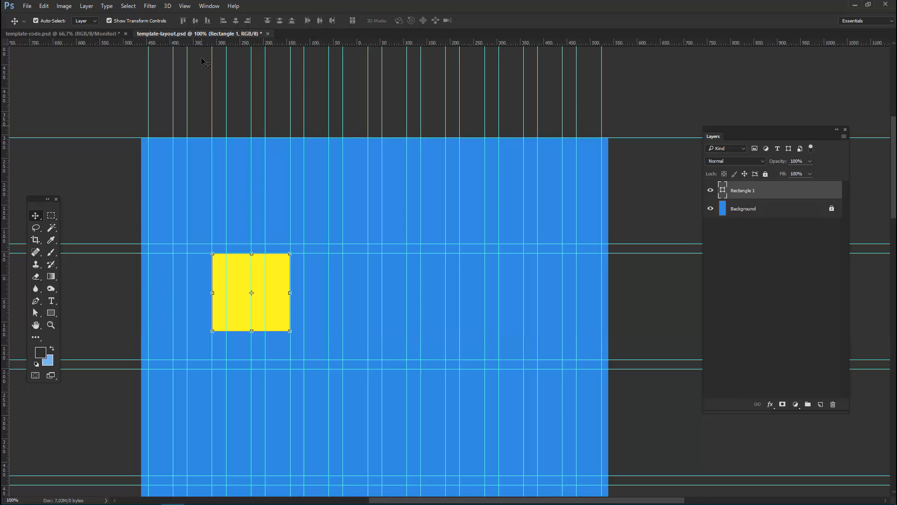
Create new guides from the yellow square's shape.
click(184, 5)
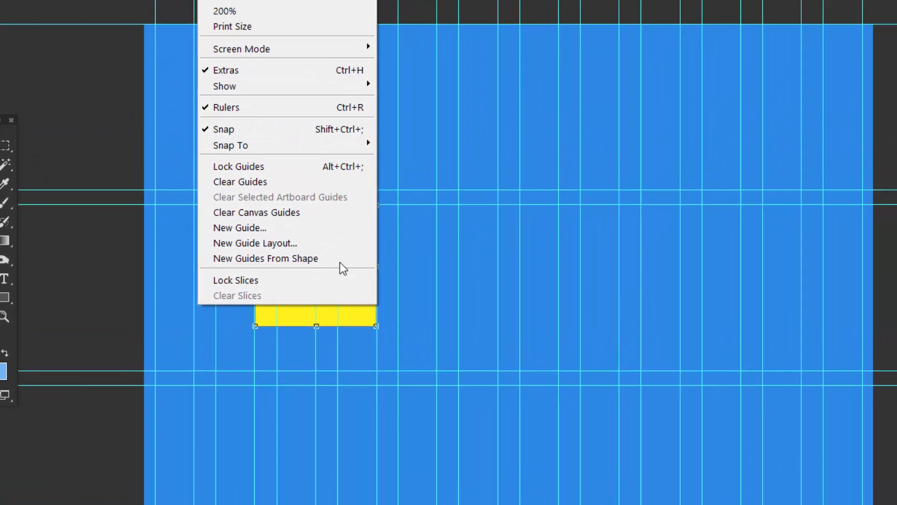
click(297, 276)
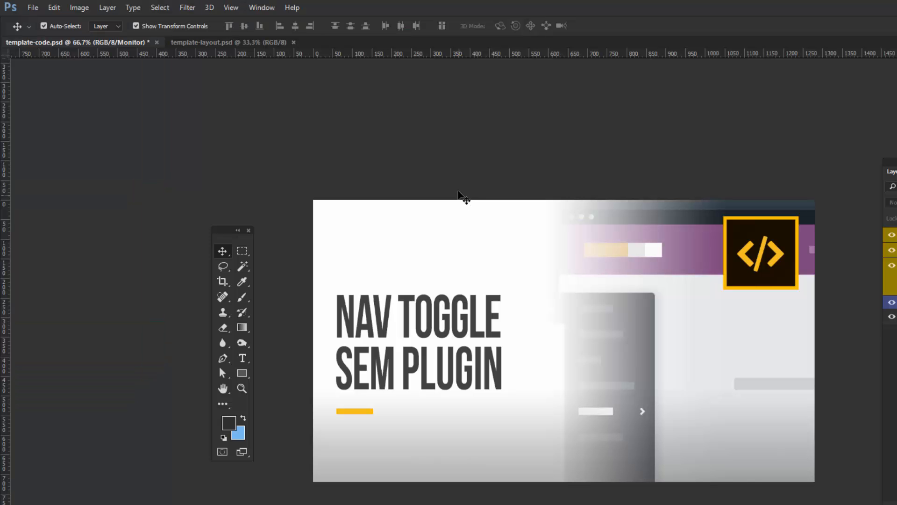
Add a horizontal guide at 50 px in the template-code.psd document.
click(231, 7)
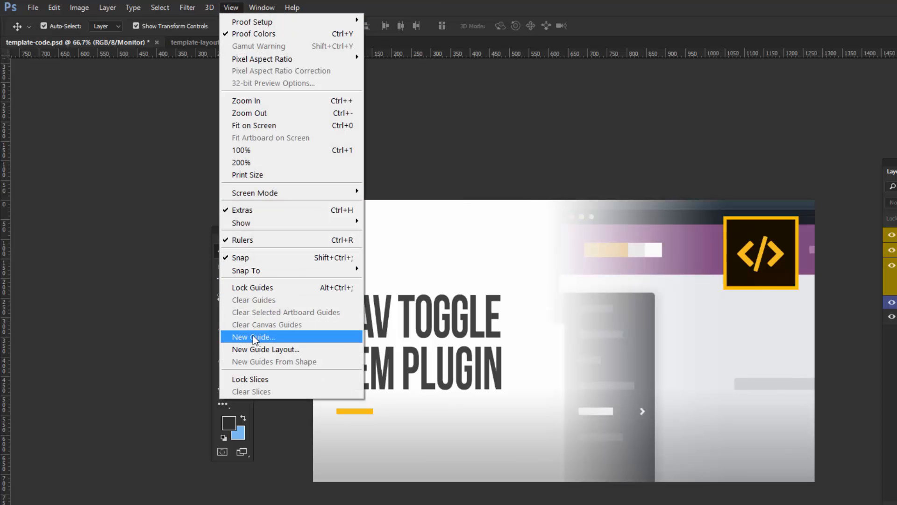
click(303, 340)
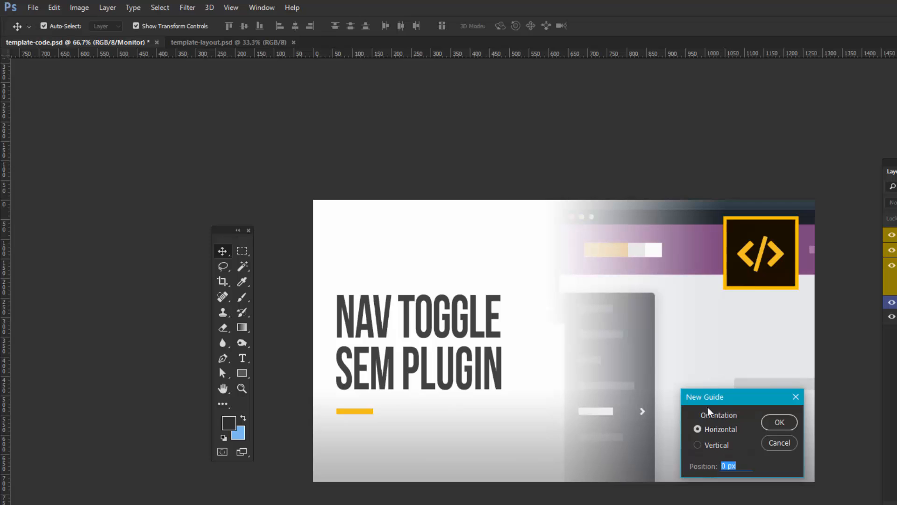
drag(723, 398, 622, 417)
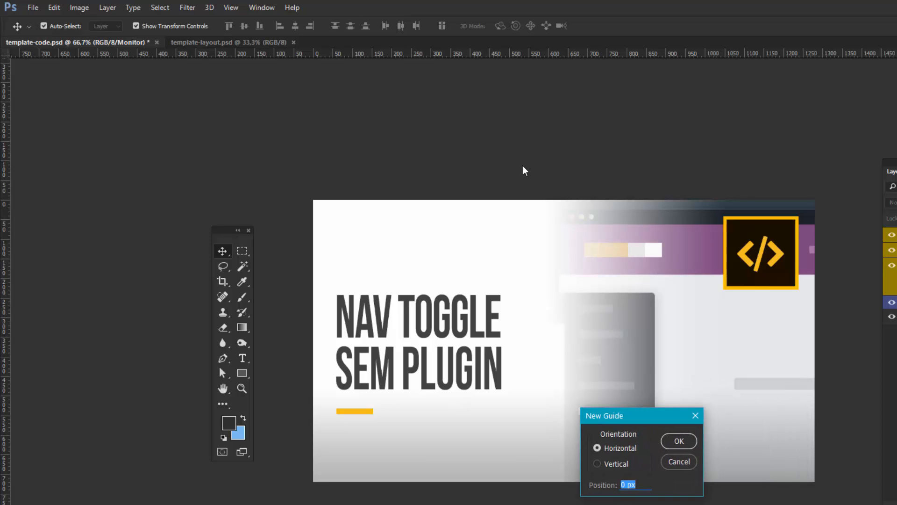
click(604, 462)
click(611, 451)
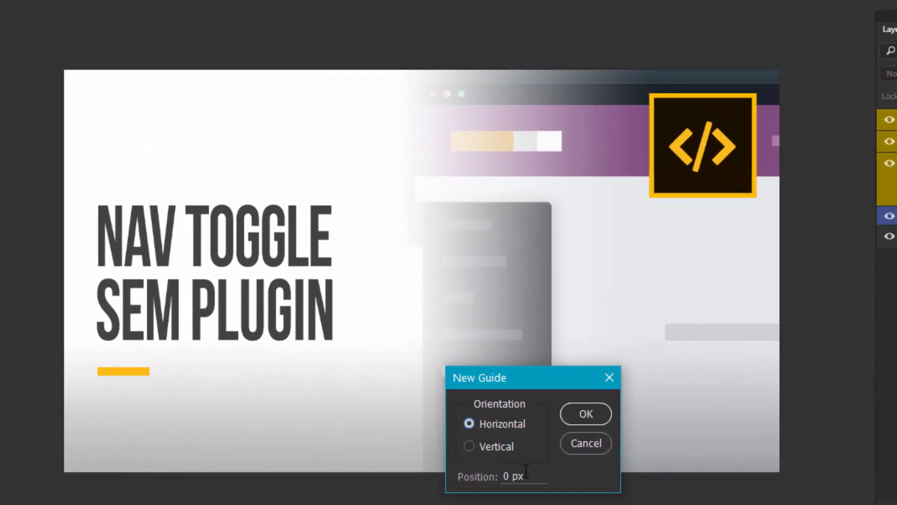
drag(615, 483, 561, 477)
text(50 px)
click(584, 416)
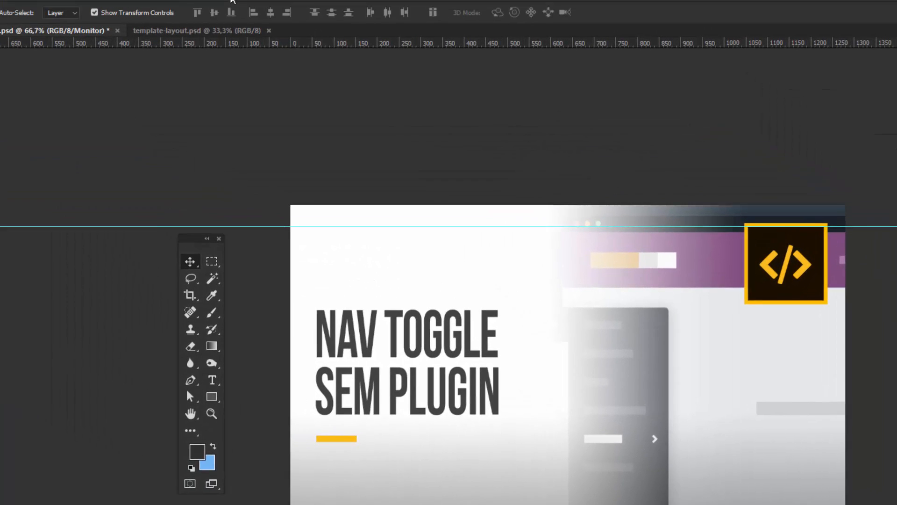
Add a vertical guide at 50 px.
click(230, 8)
click(281, 372)
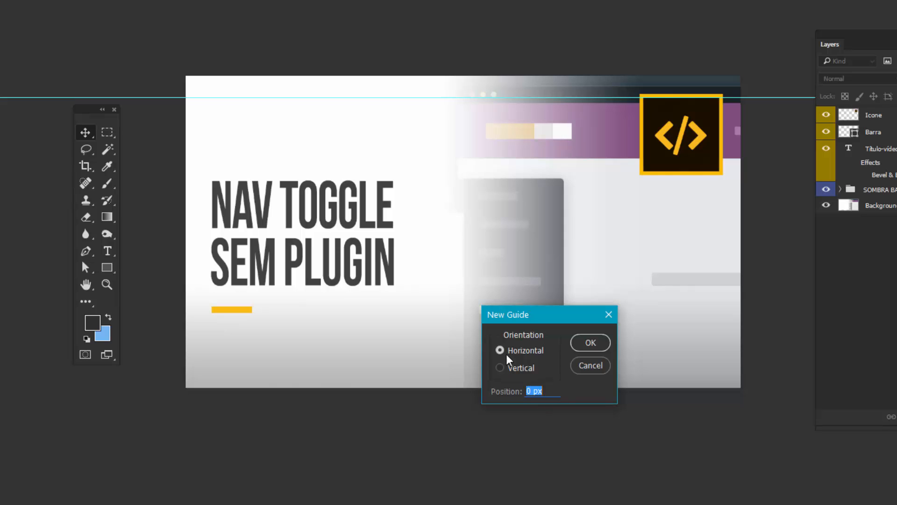
click(508, 367)
key(Tab)
text(50px)
click(590, 343)
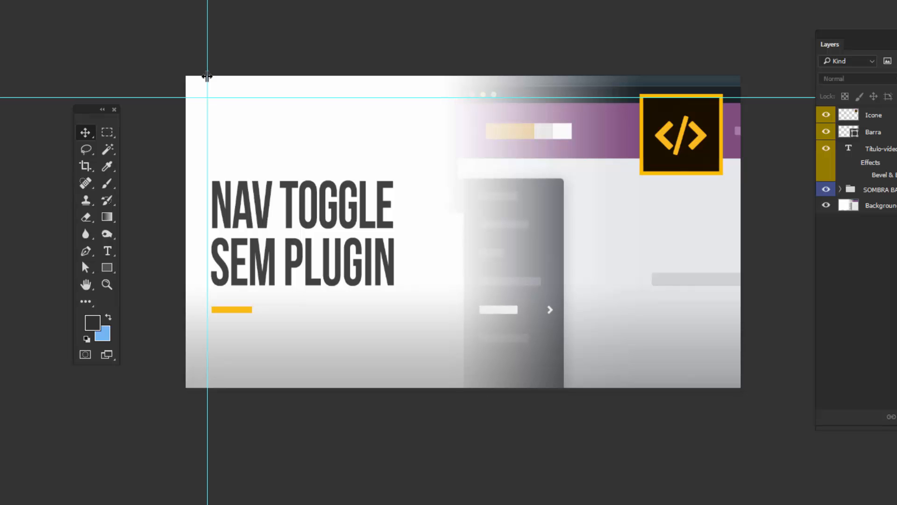
Remove the two 50 px guides and add a vertical guide at 50% of the canvas width.
drag(207, 76, 94, 77)
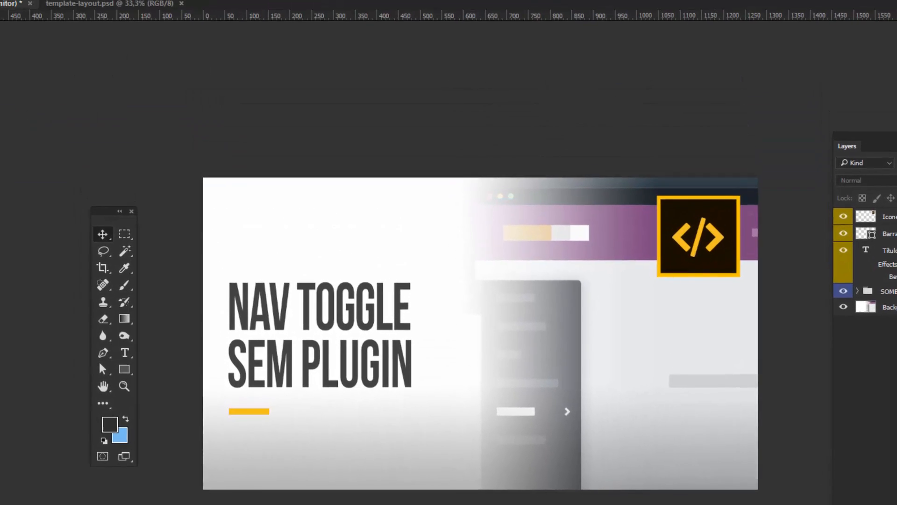
click(126, 6)
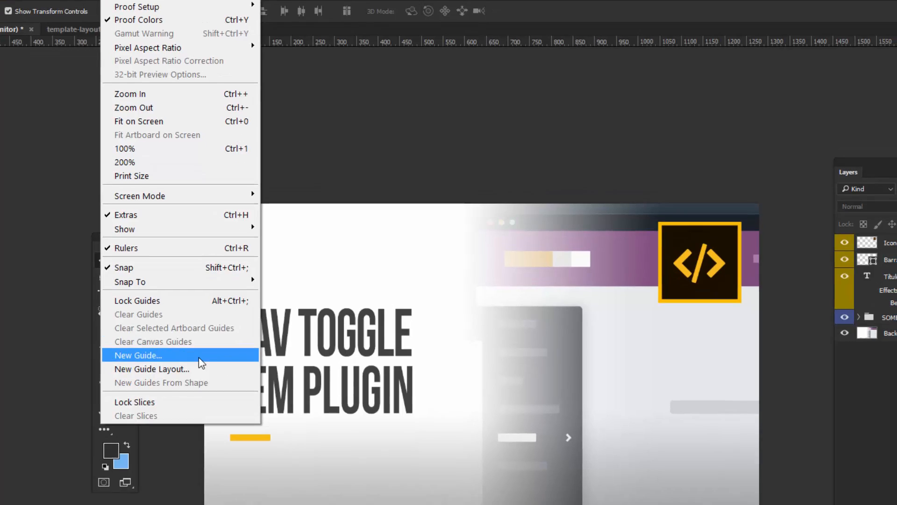
click(198, 357)
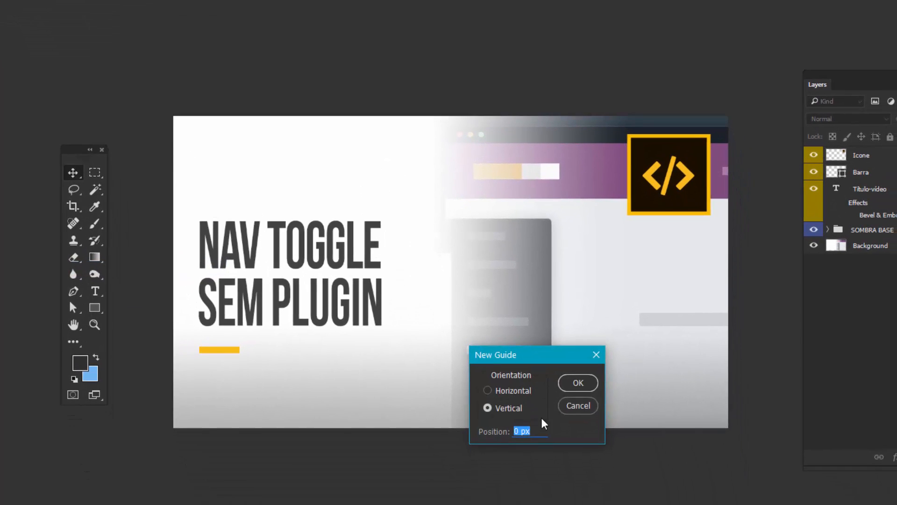
text(10)
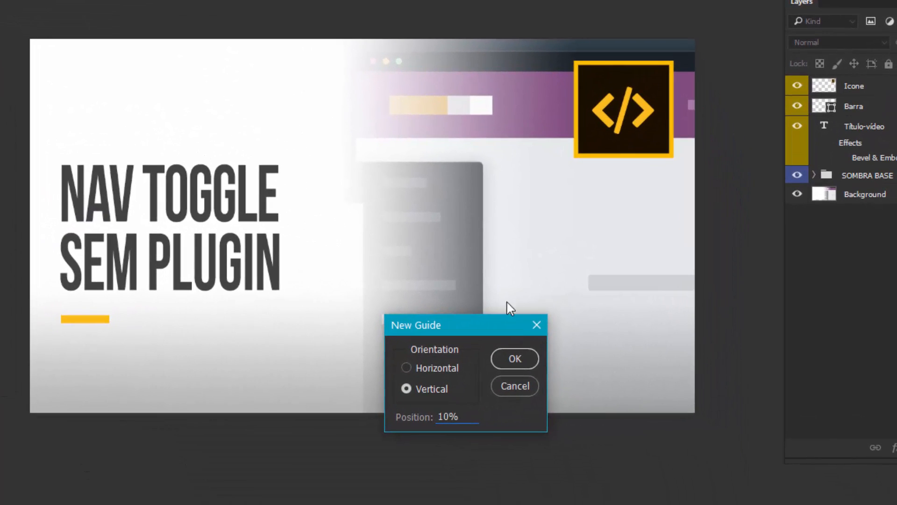
key(BackSpace)
key(BackSpace)
text(50%)
click(514, 359)
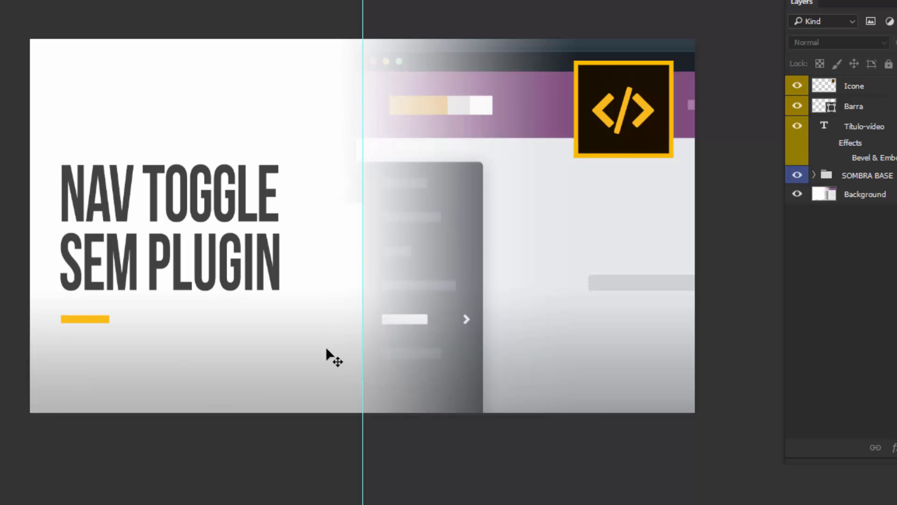
Add a horizontal guide at 50% of the canvas height.
click(229, 8)
mouse_move(187, 8)
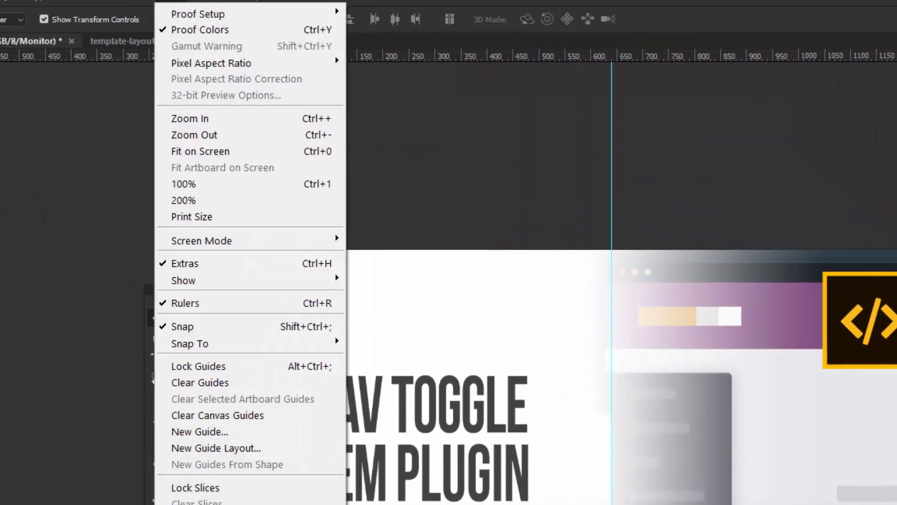
click(273, 450)
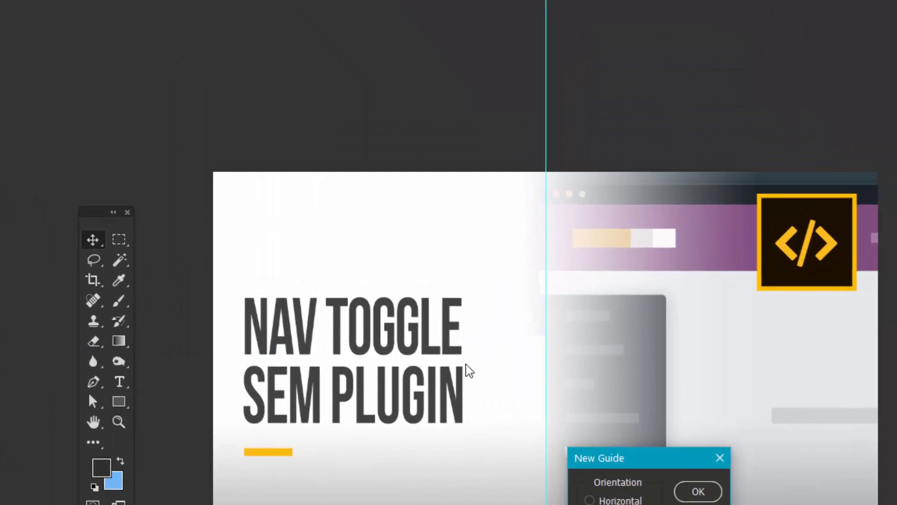
text(50%)
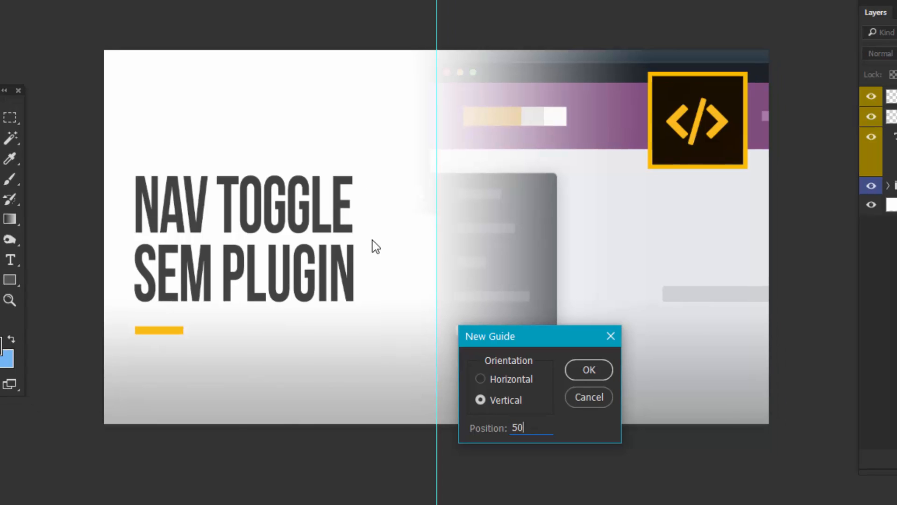
click(524, 380)
click(589, 371)
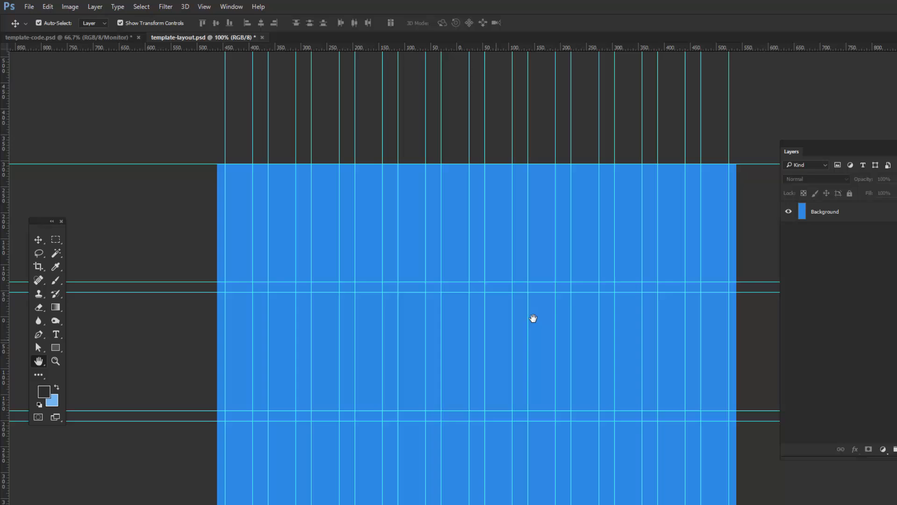
drag(533, 316, 497, 286)
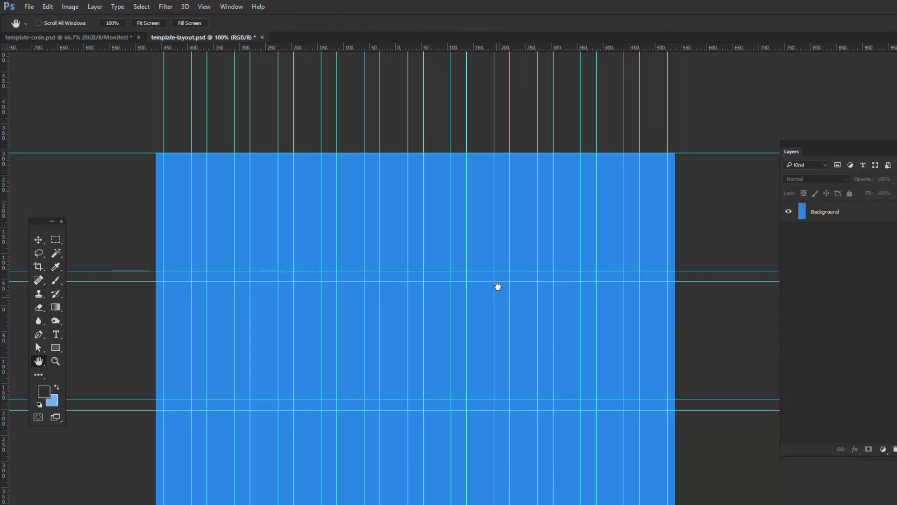